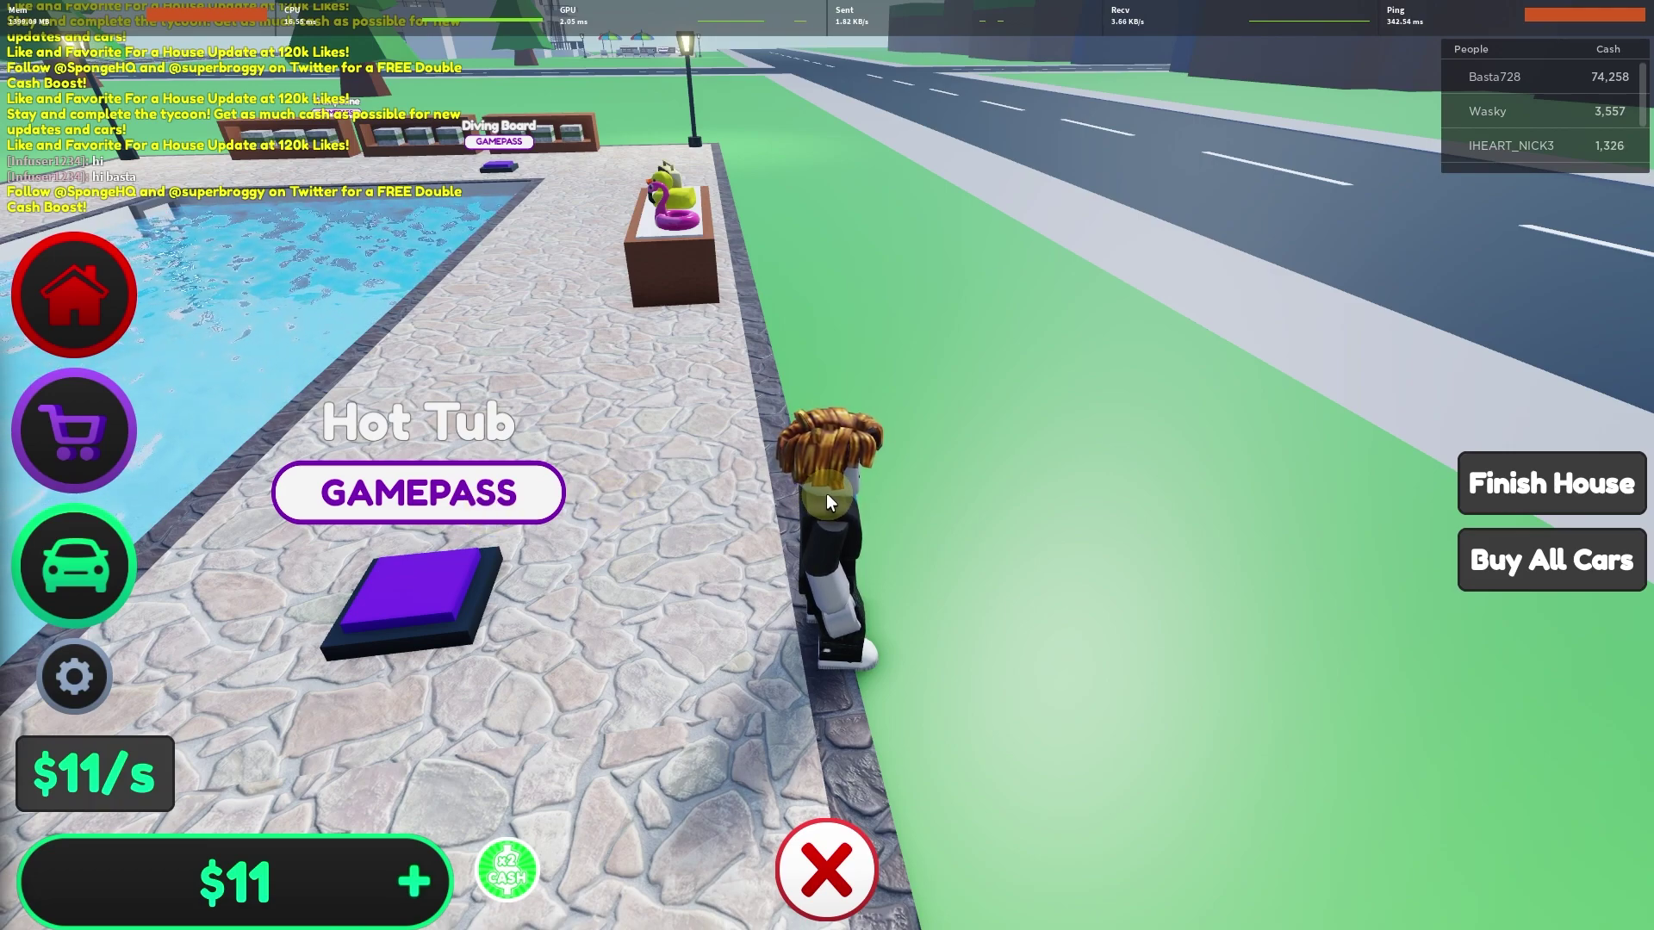
Run the avatar past the house toward the trampoline, then open This PC's Properties.
key("w")
key("w")
key("w")
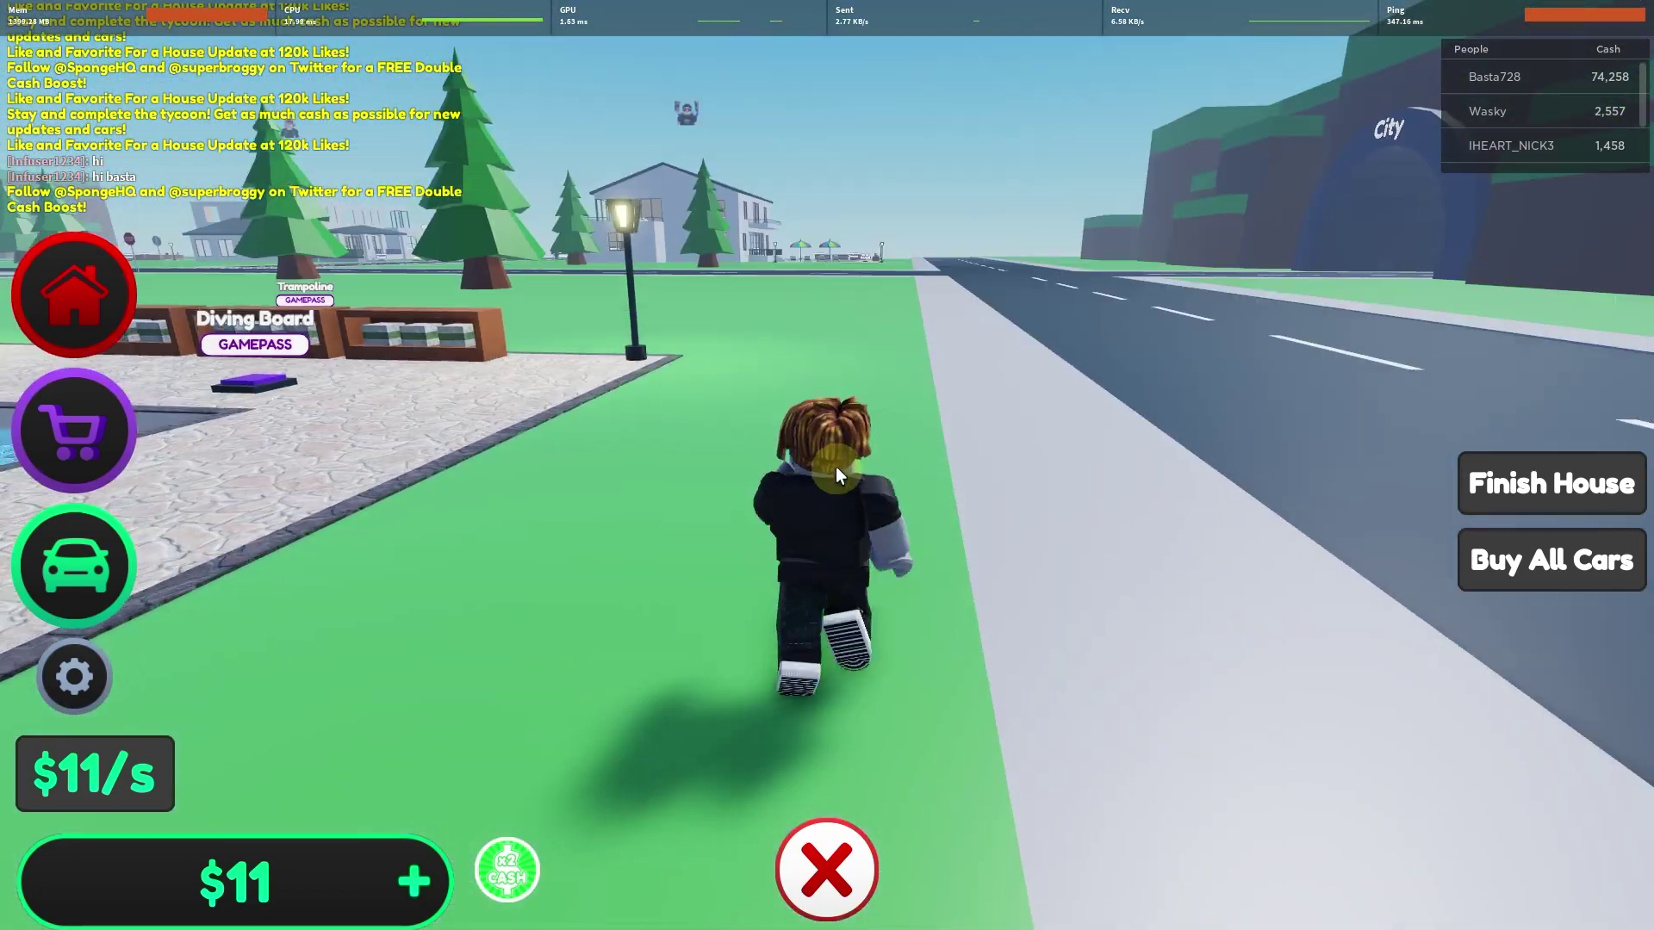
key("w")
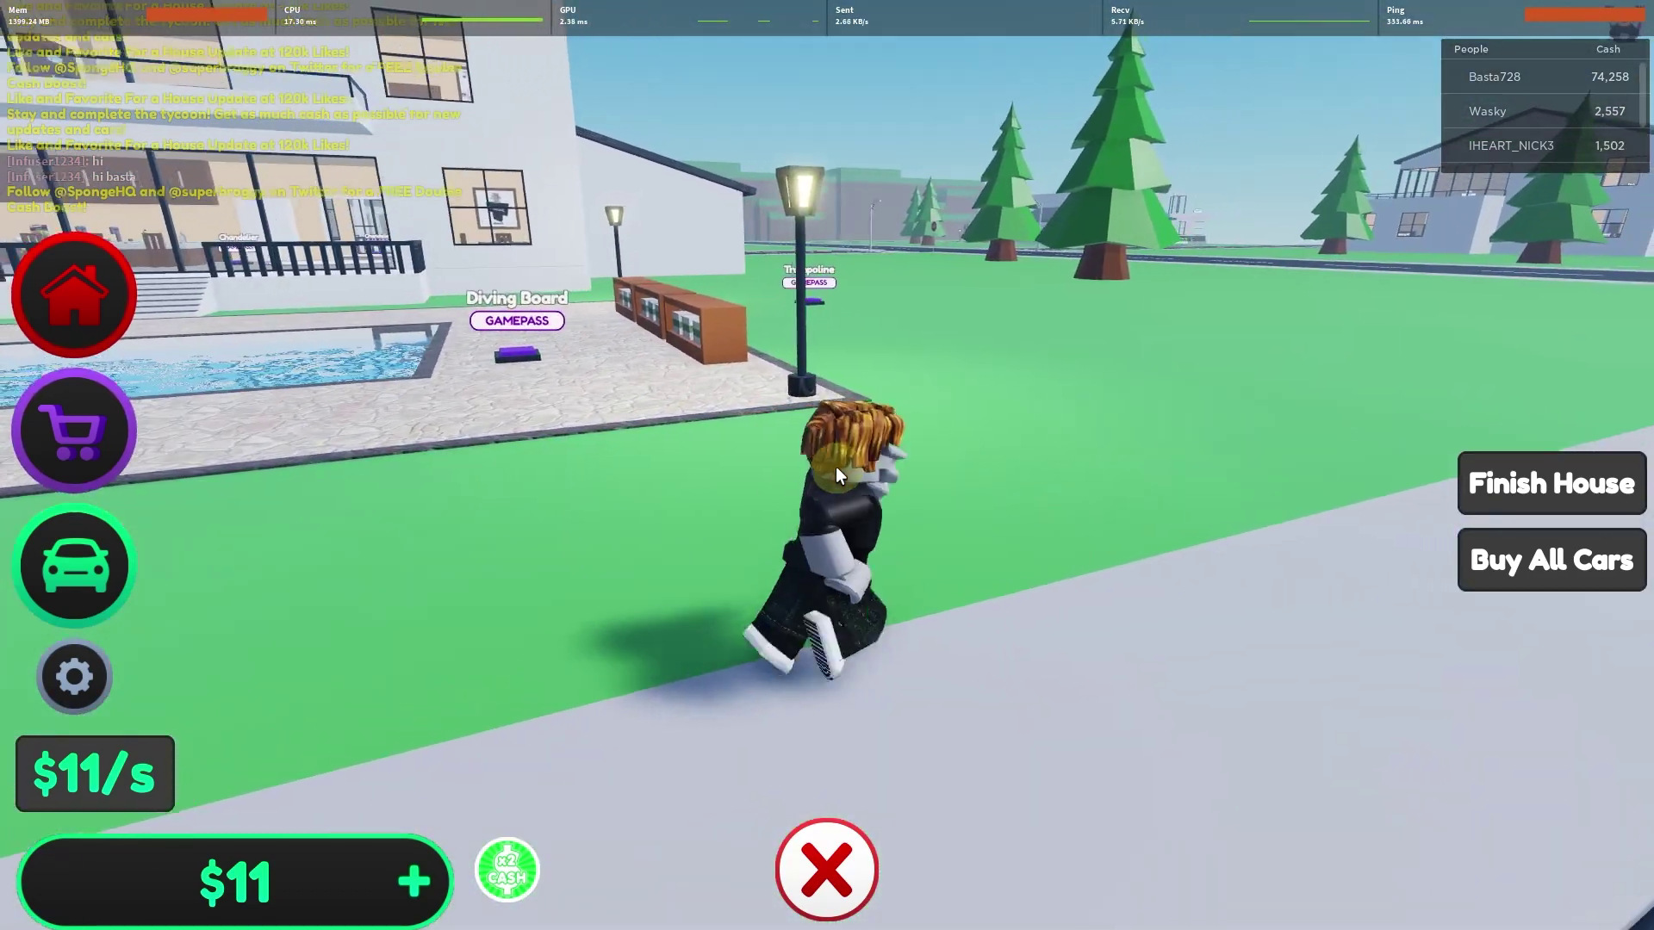
key("w")
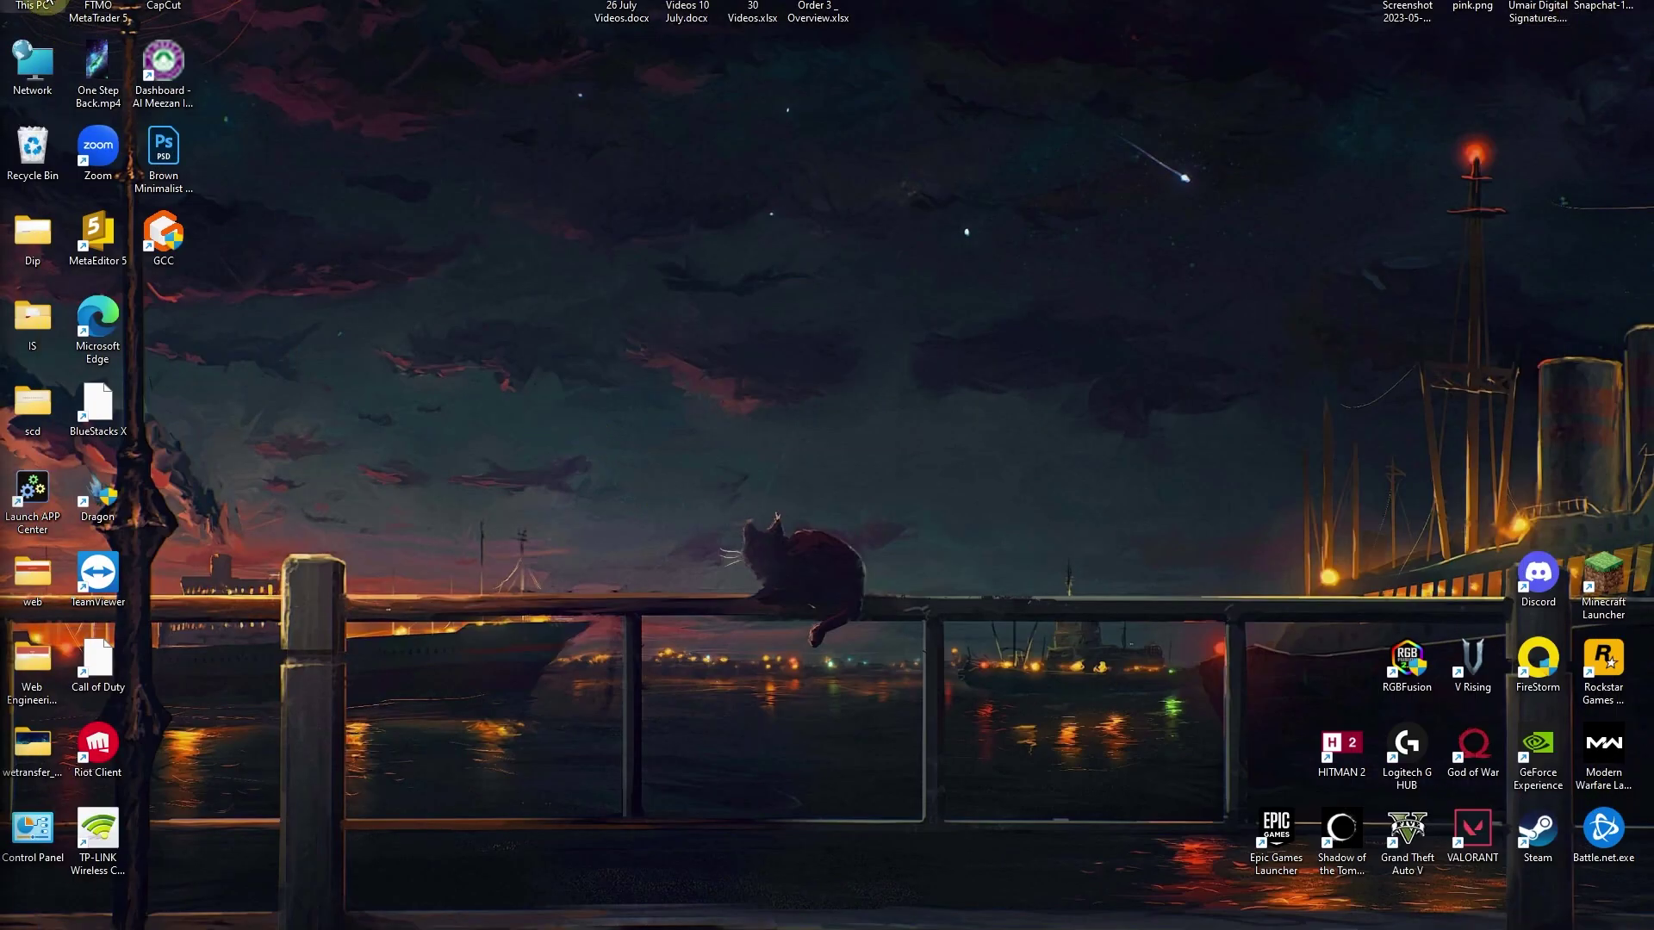
right_click(32, 6)
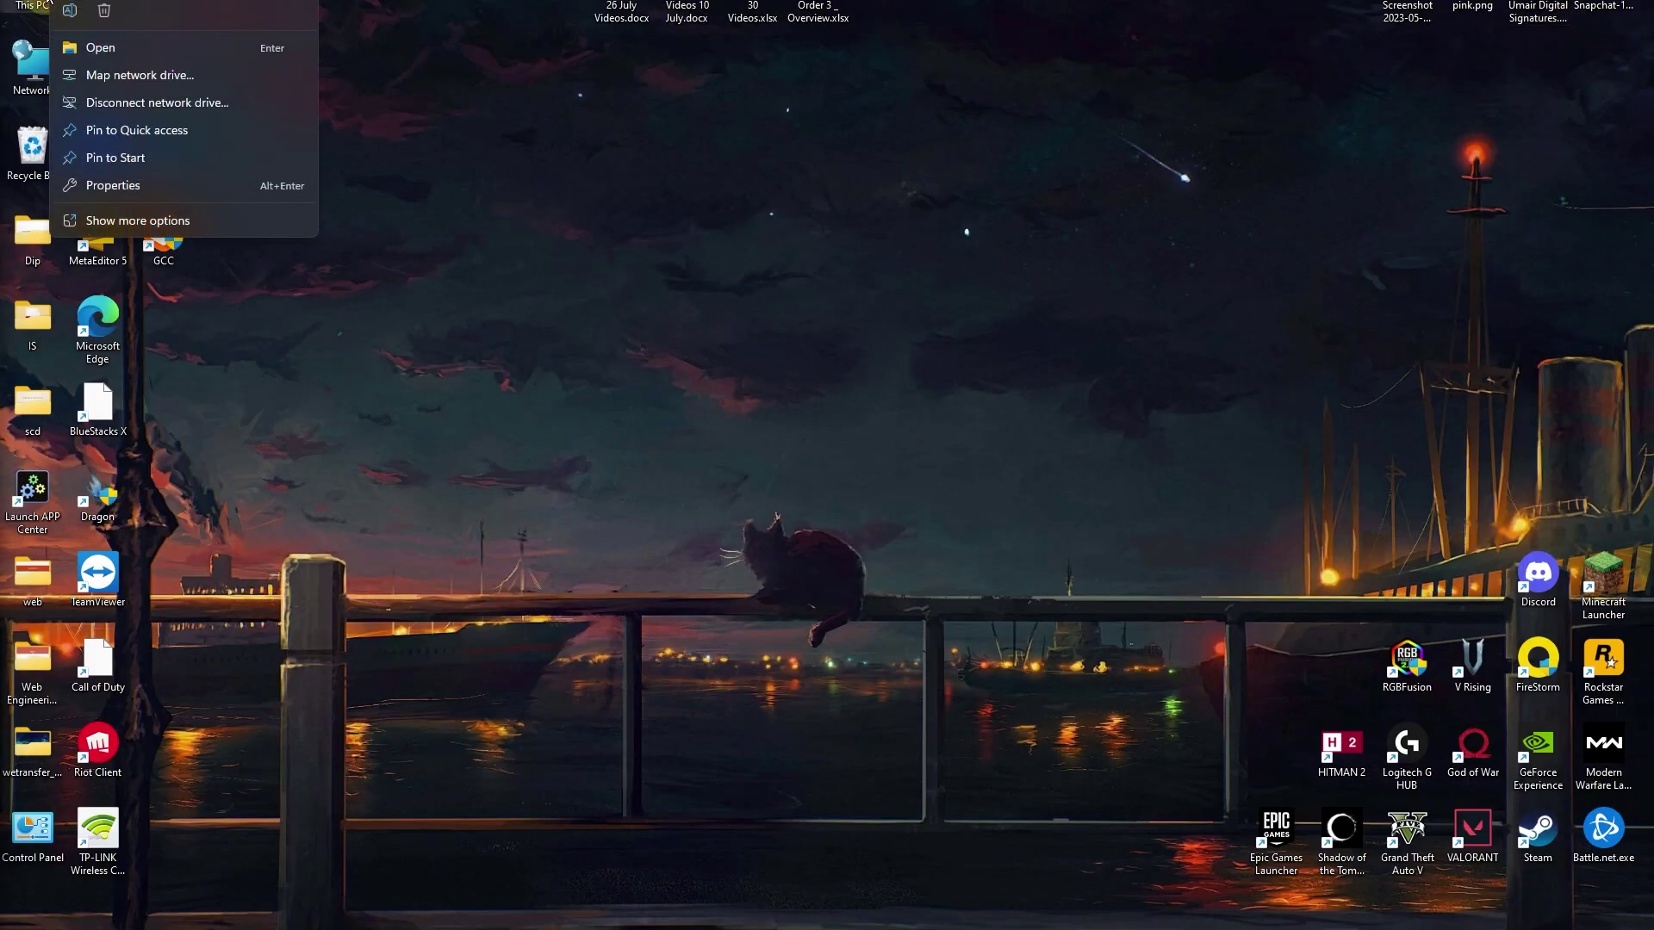
left_click(116, 190)
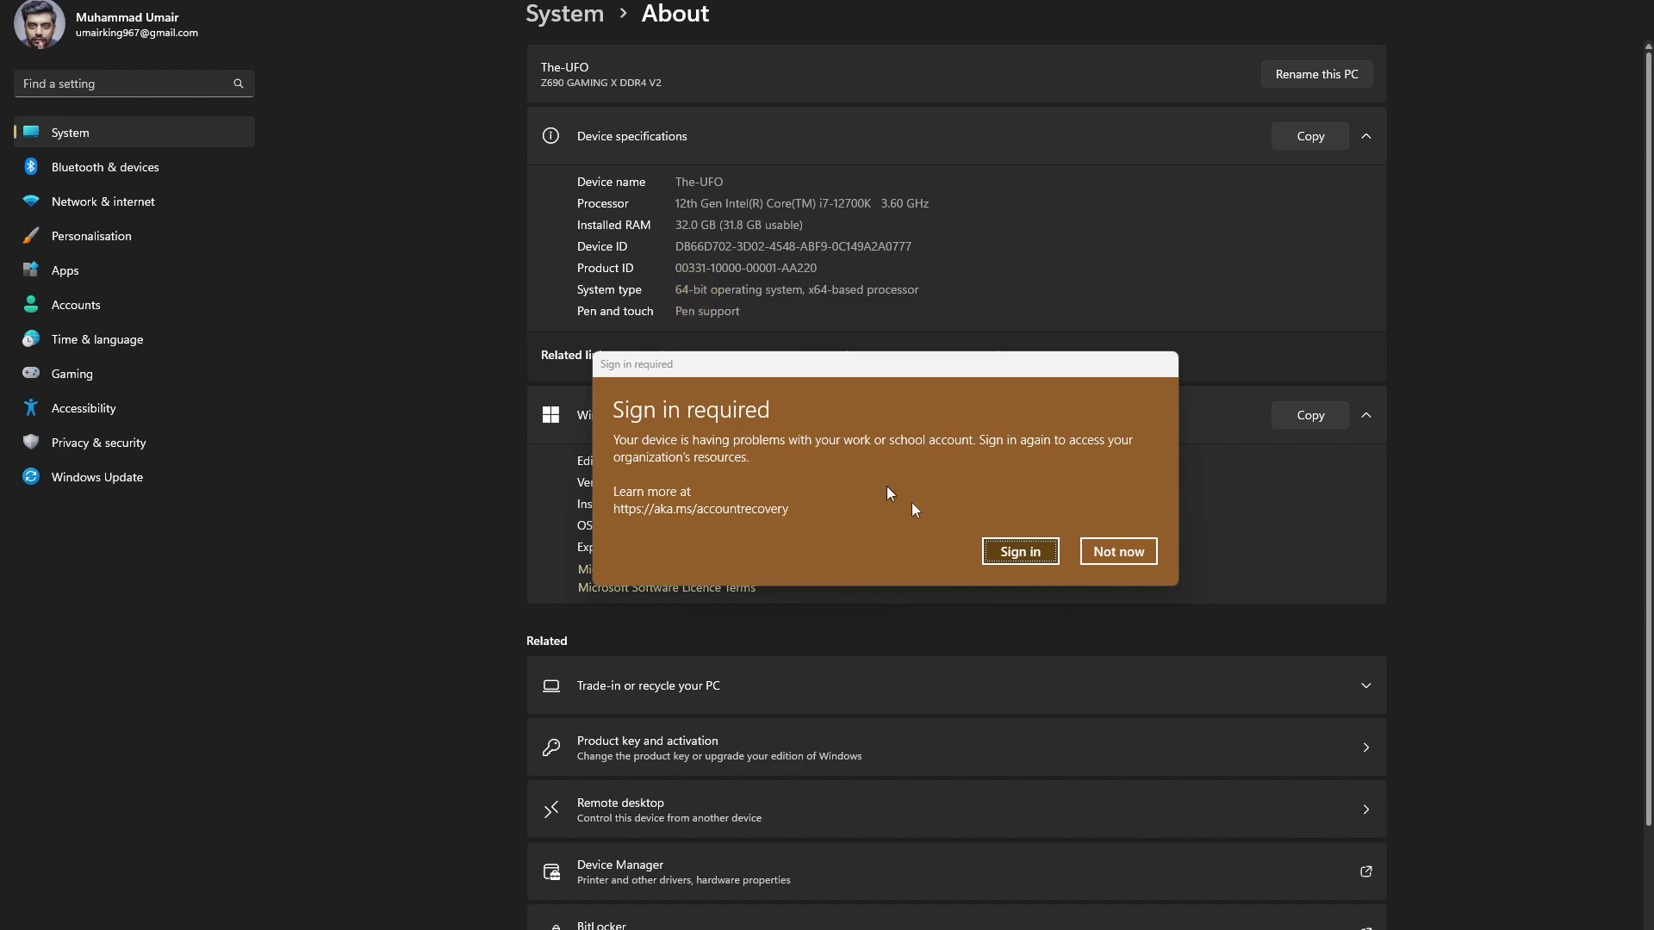
left_click(1114, 552)
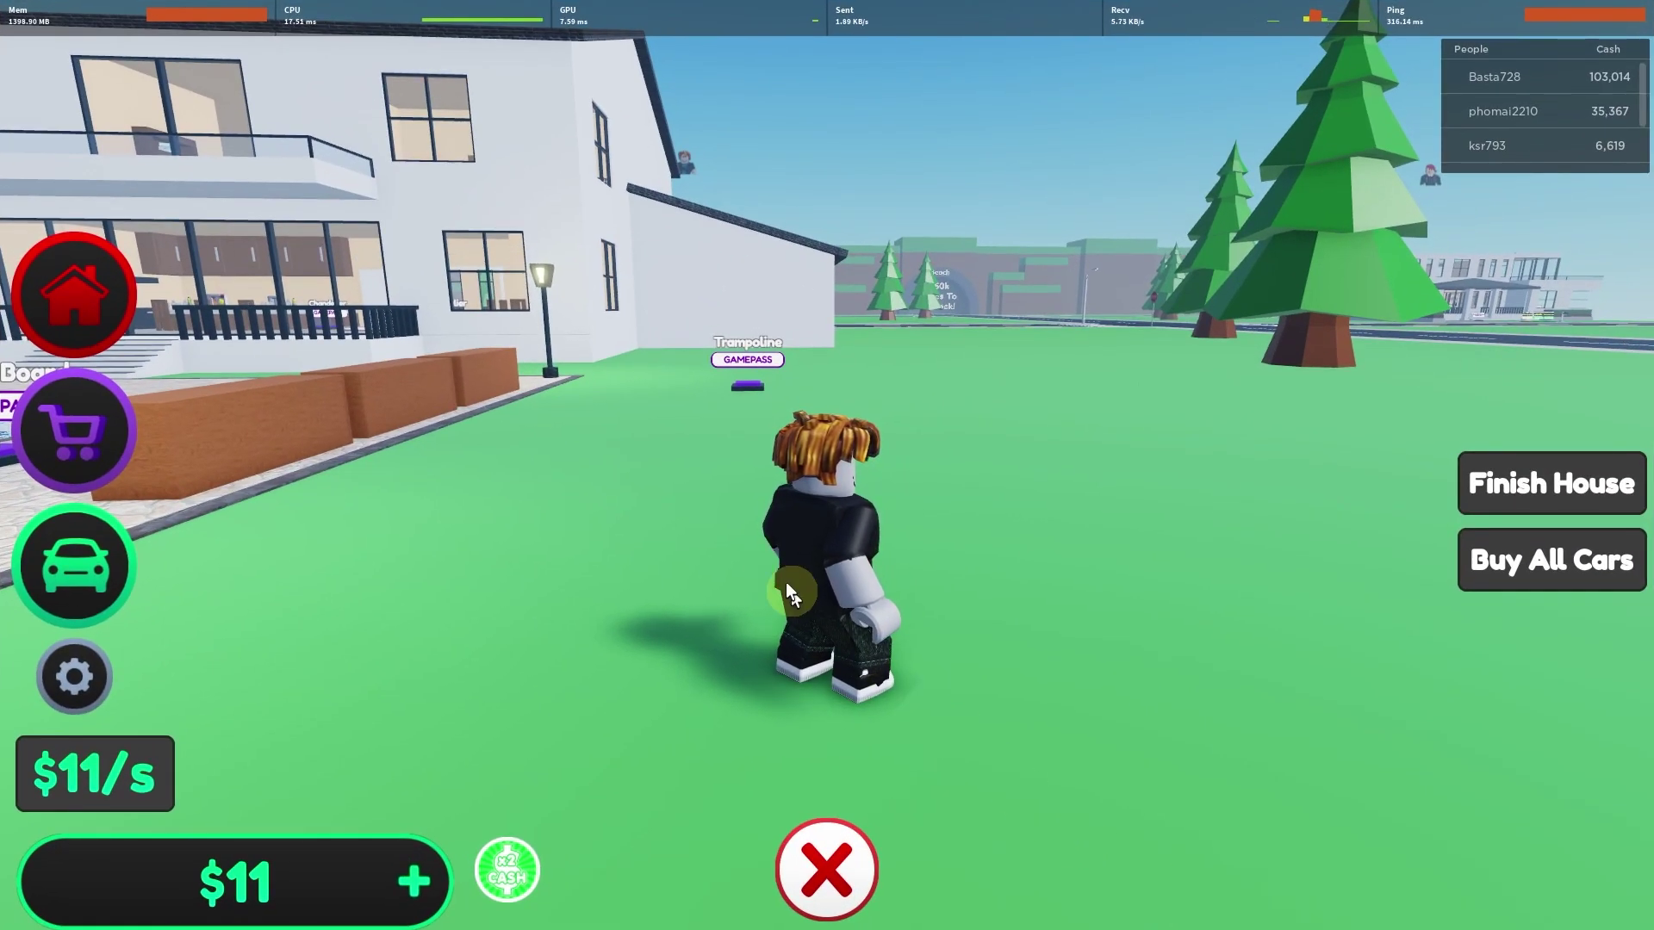
Run the avatar across the field and back to bounce on the Trampoline.
key("w")
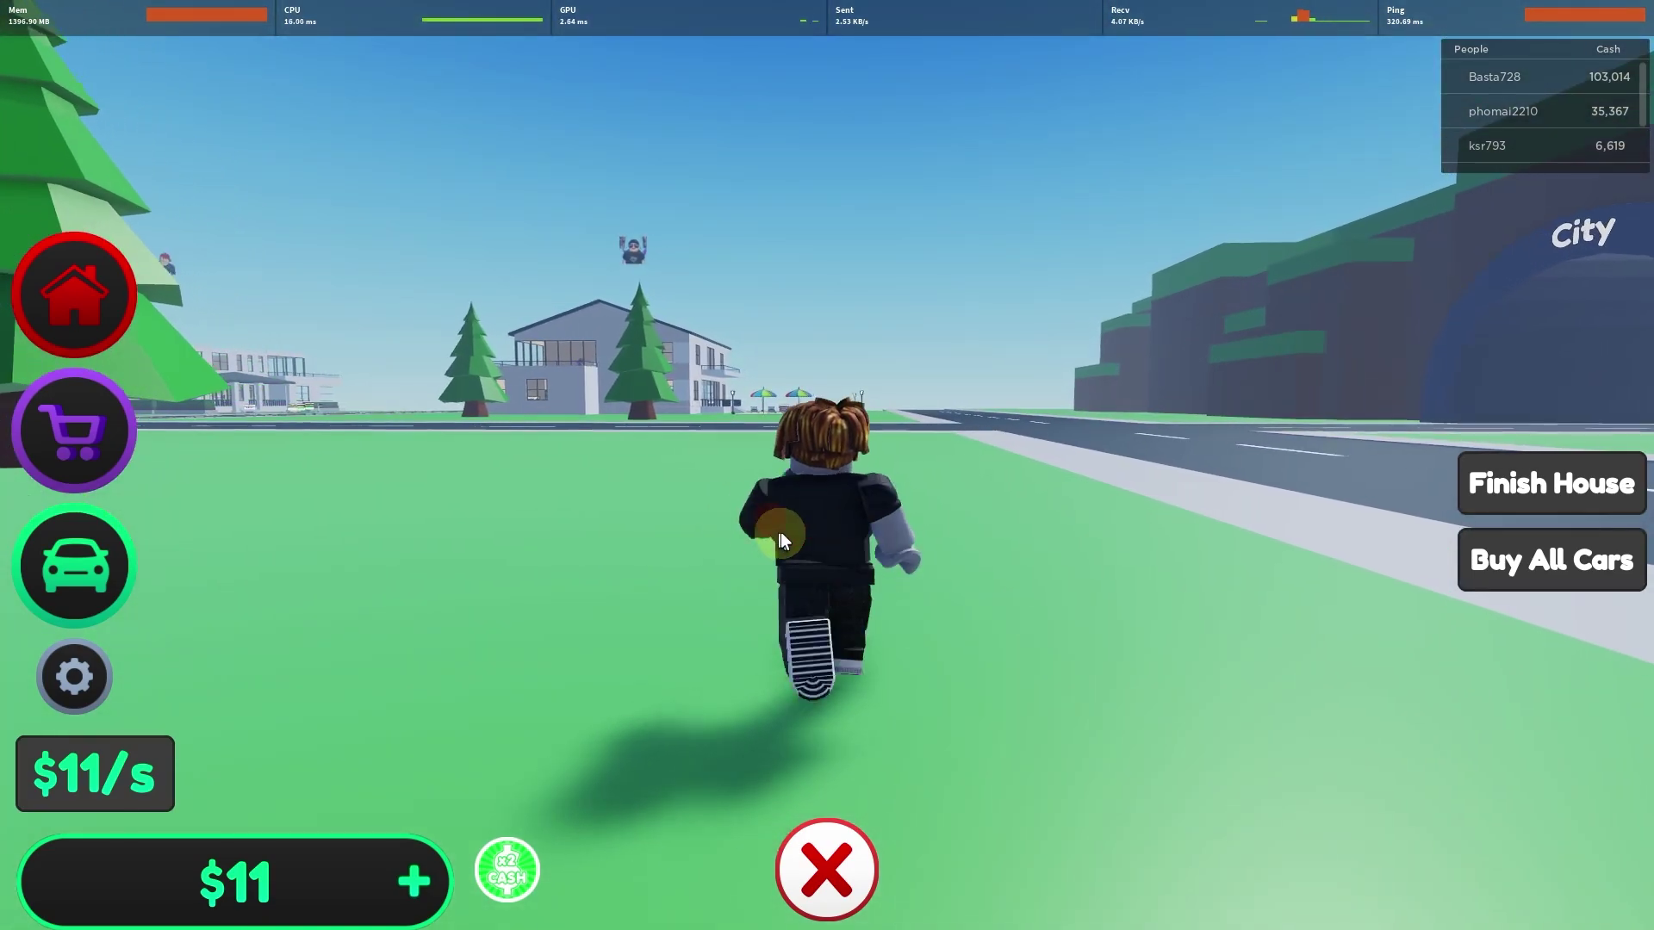
key("w")
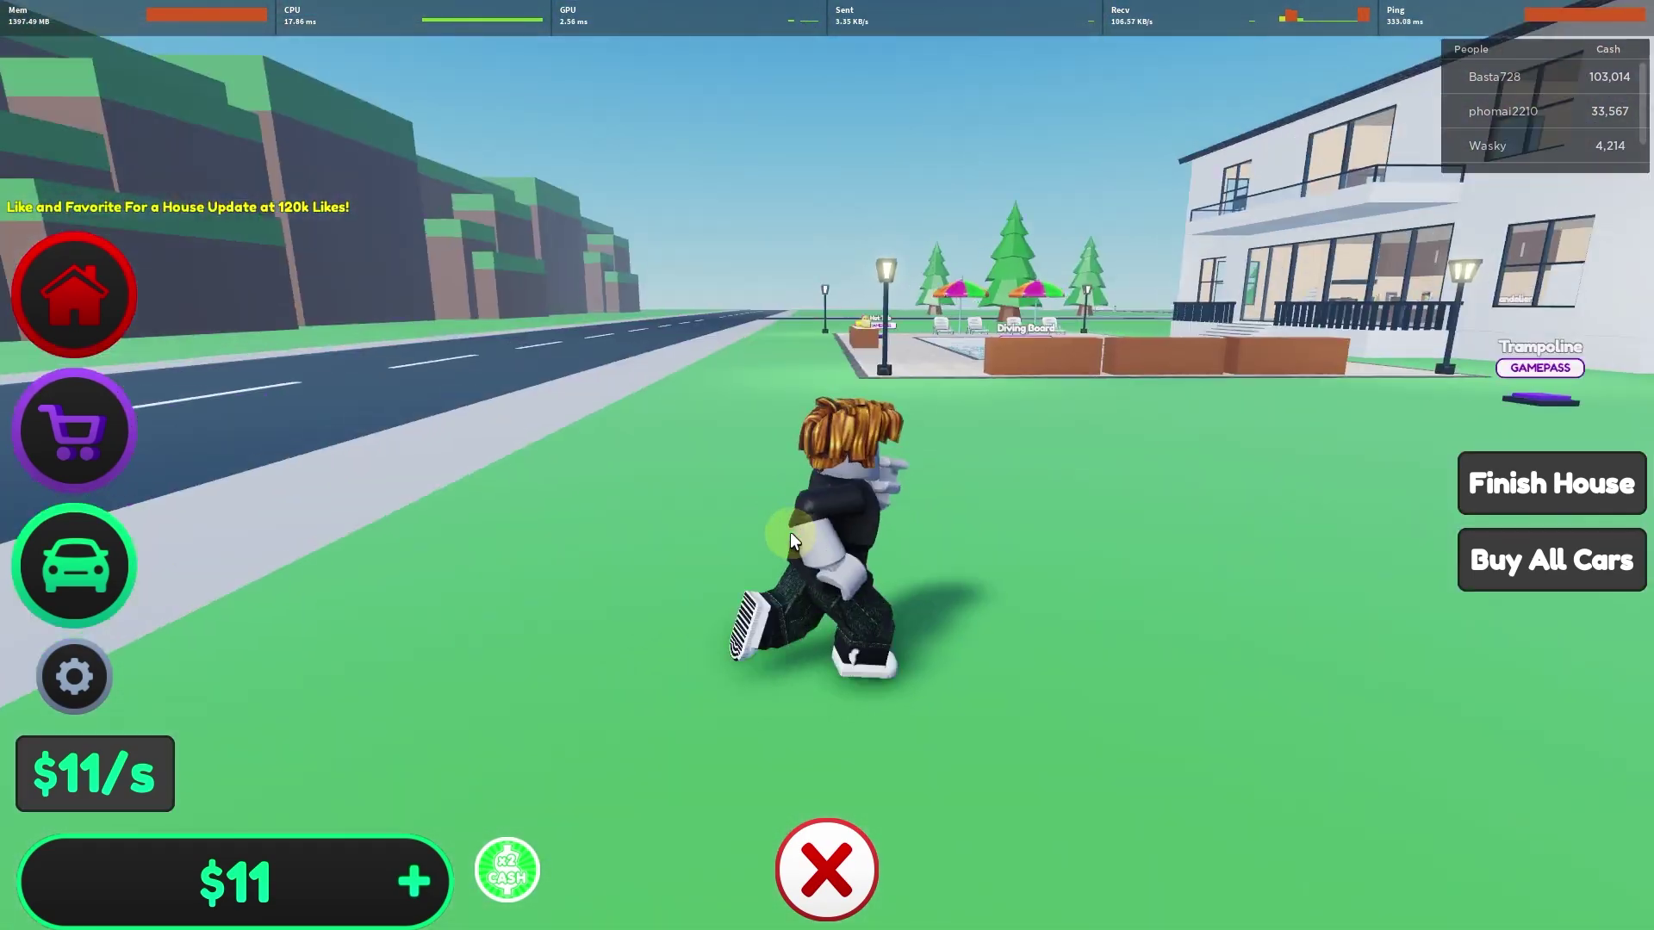
key("w")
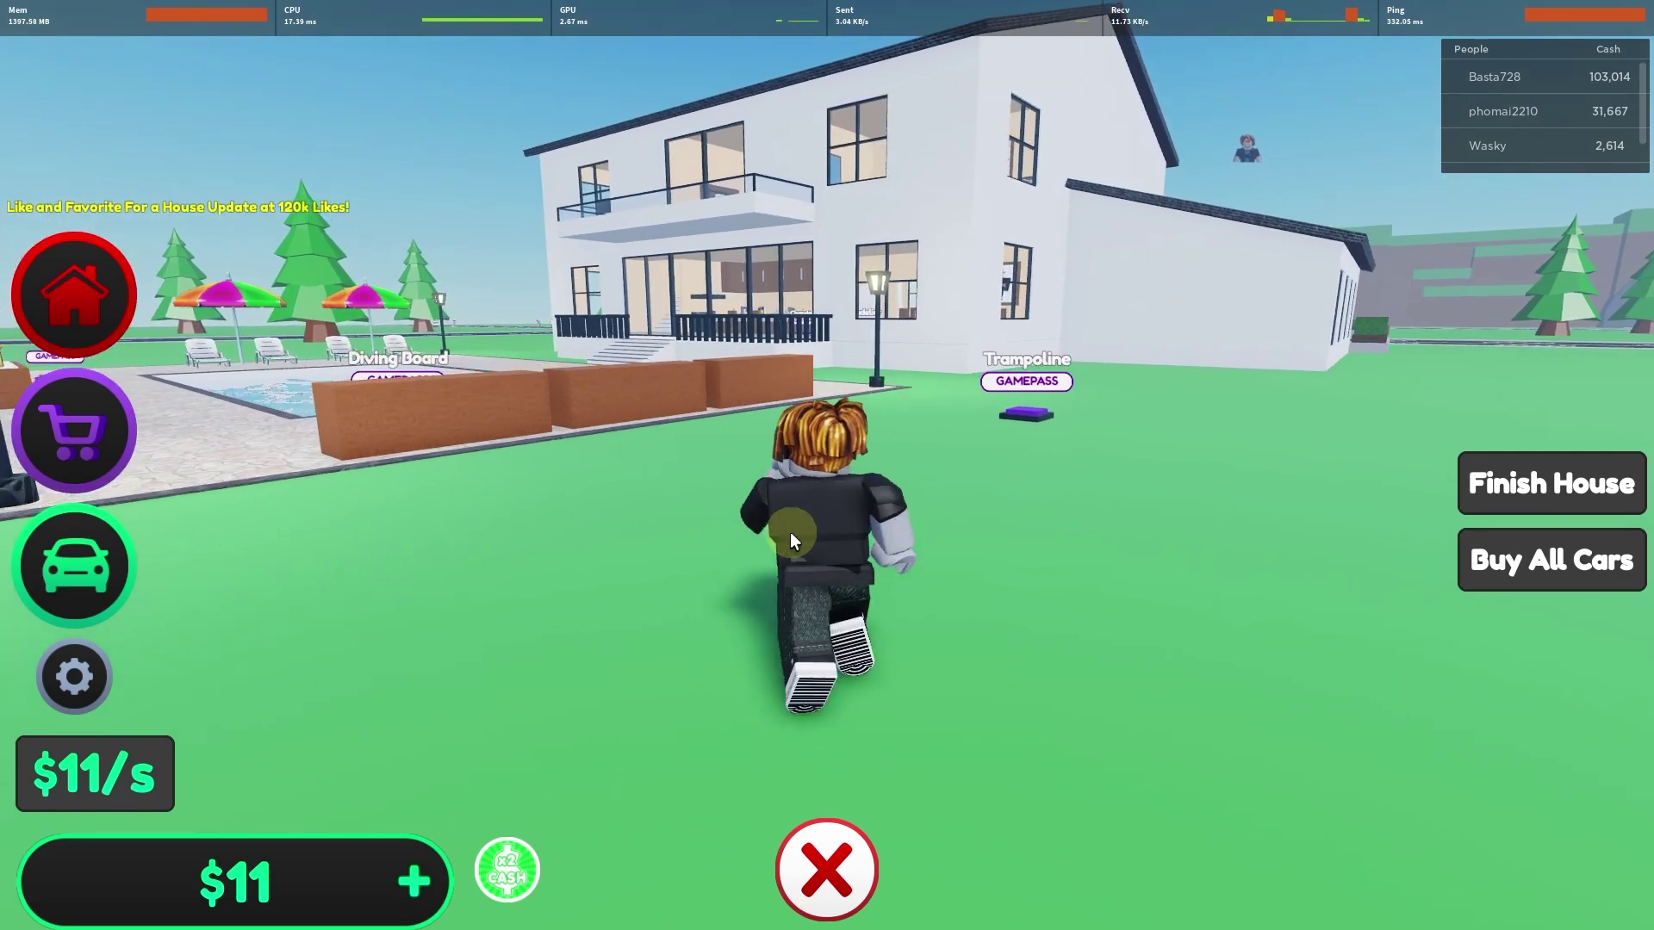
key("w")
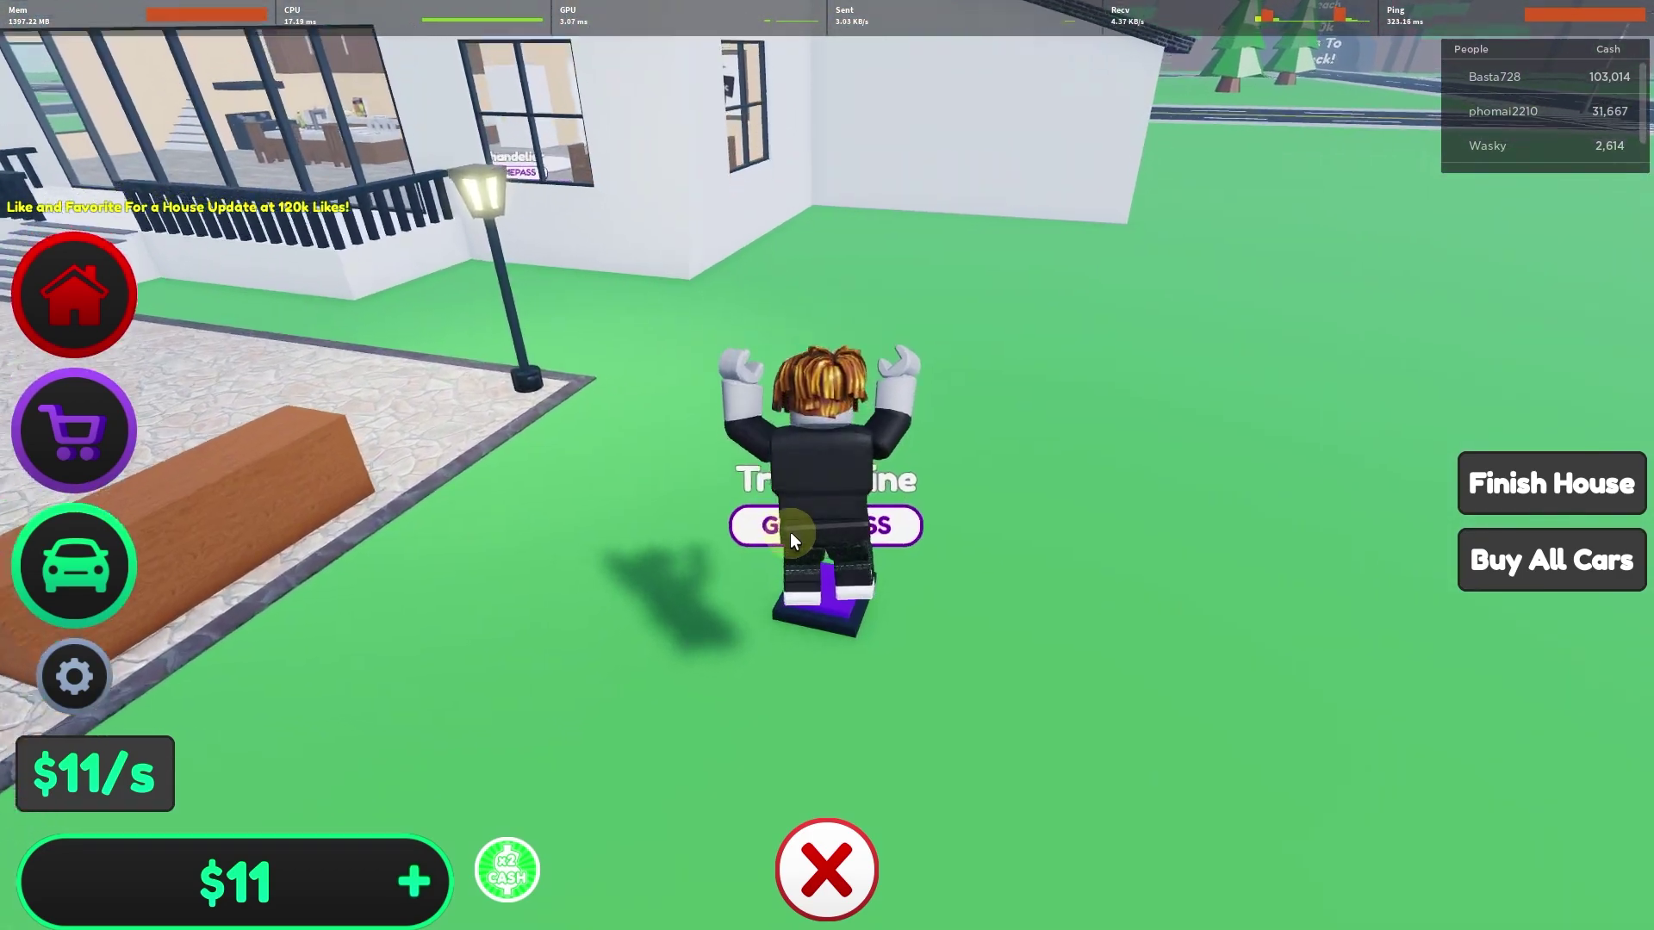
left_click_drag(798, 528, 835, 506)
Walk the avatar along the pool deck, jumping near the house stairs.
key("w")
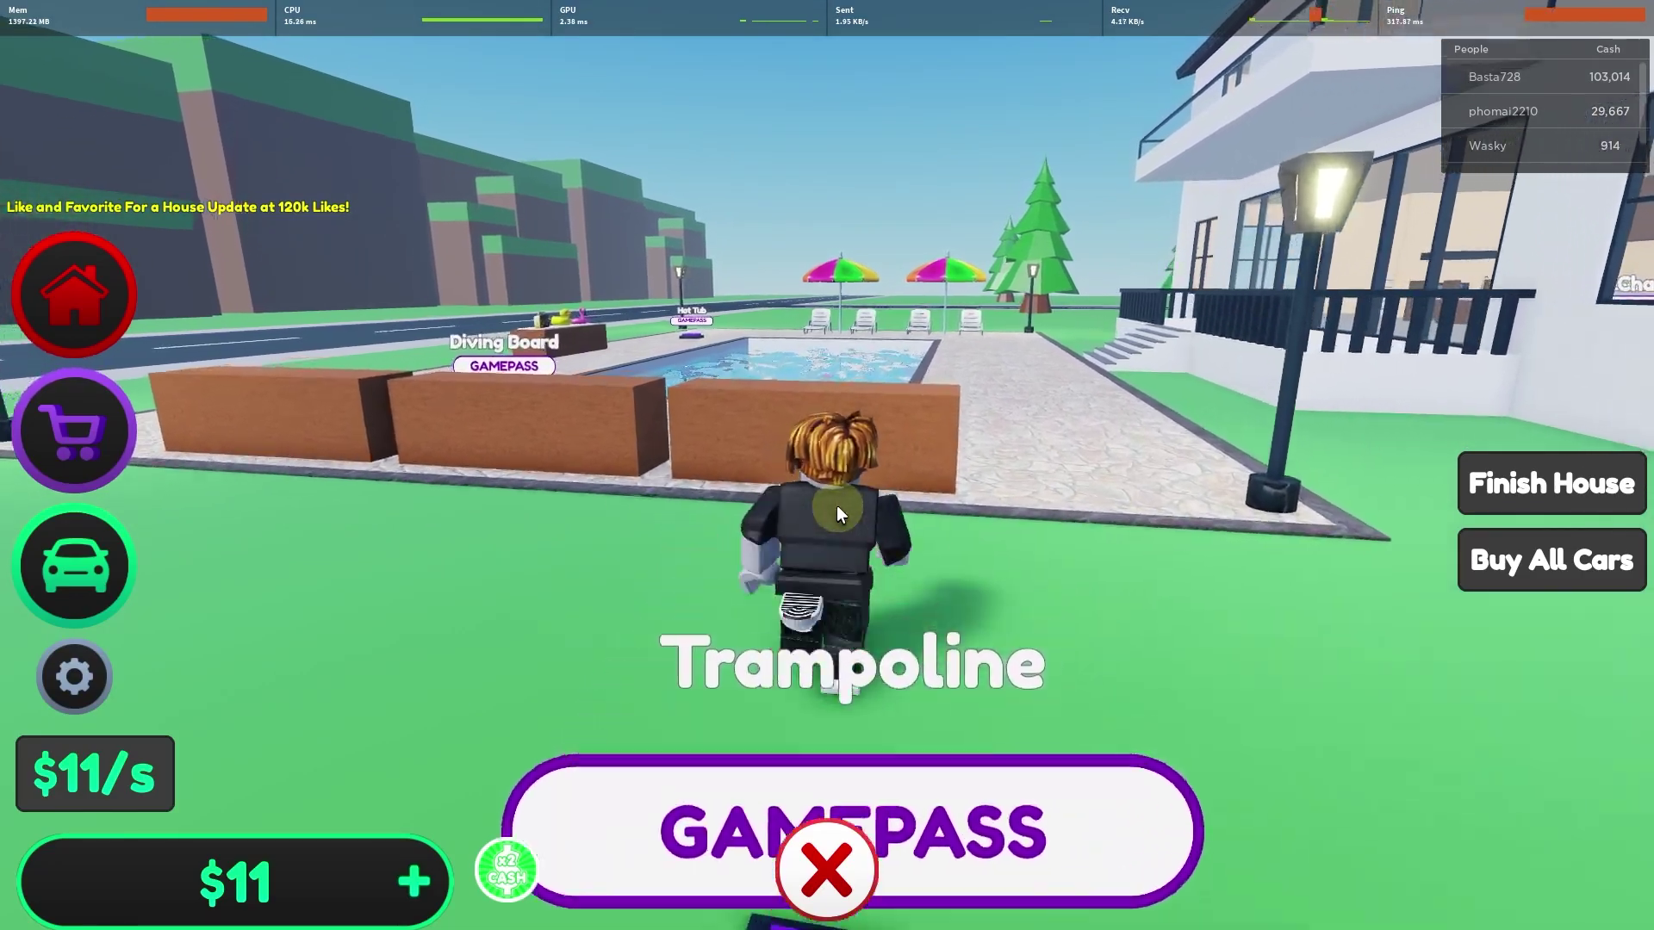
key("w")
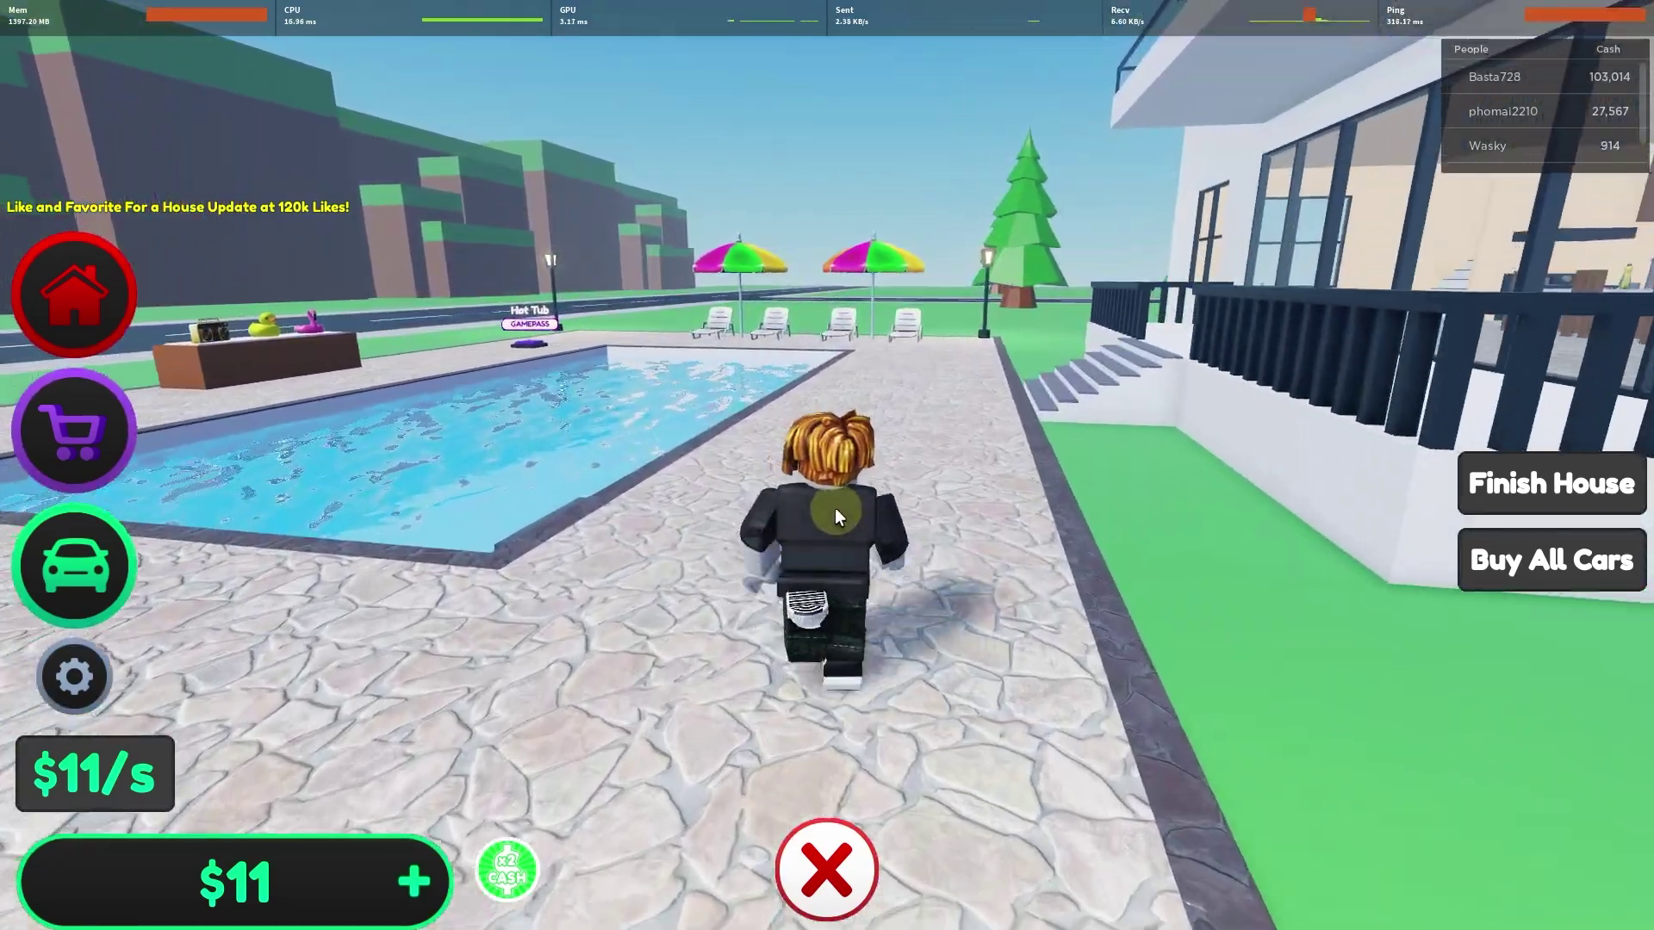
key("w")
left_click_drag(835, 508, 835, 508)
key("space")
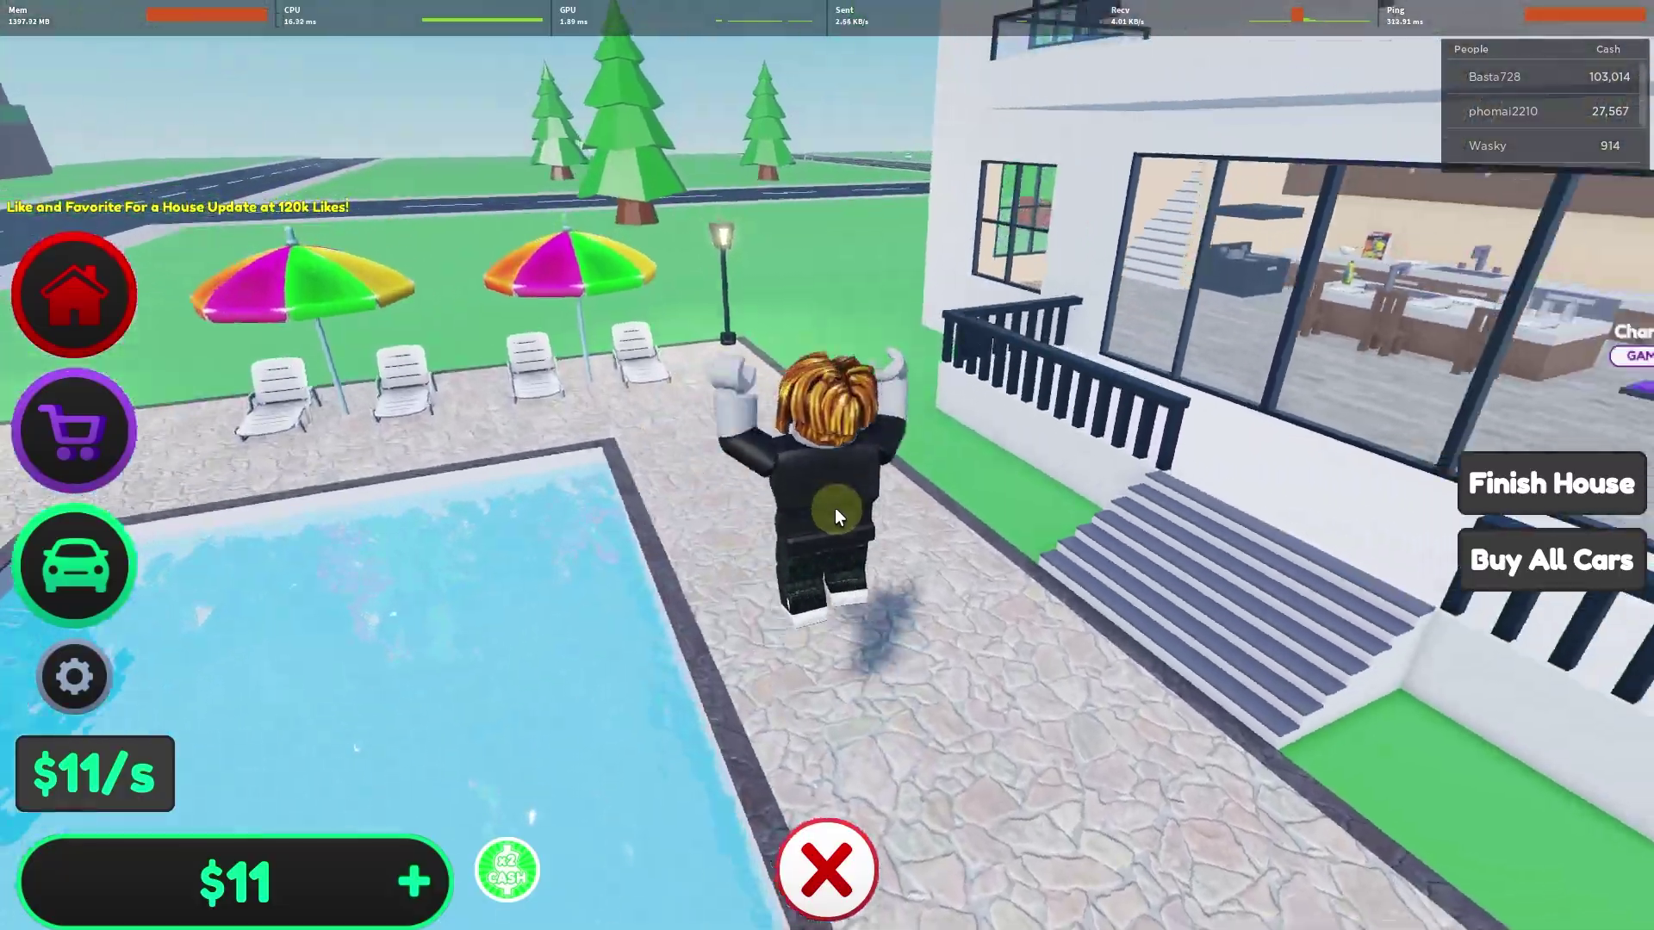
key("w")
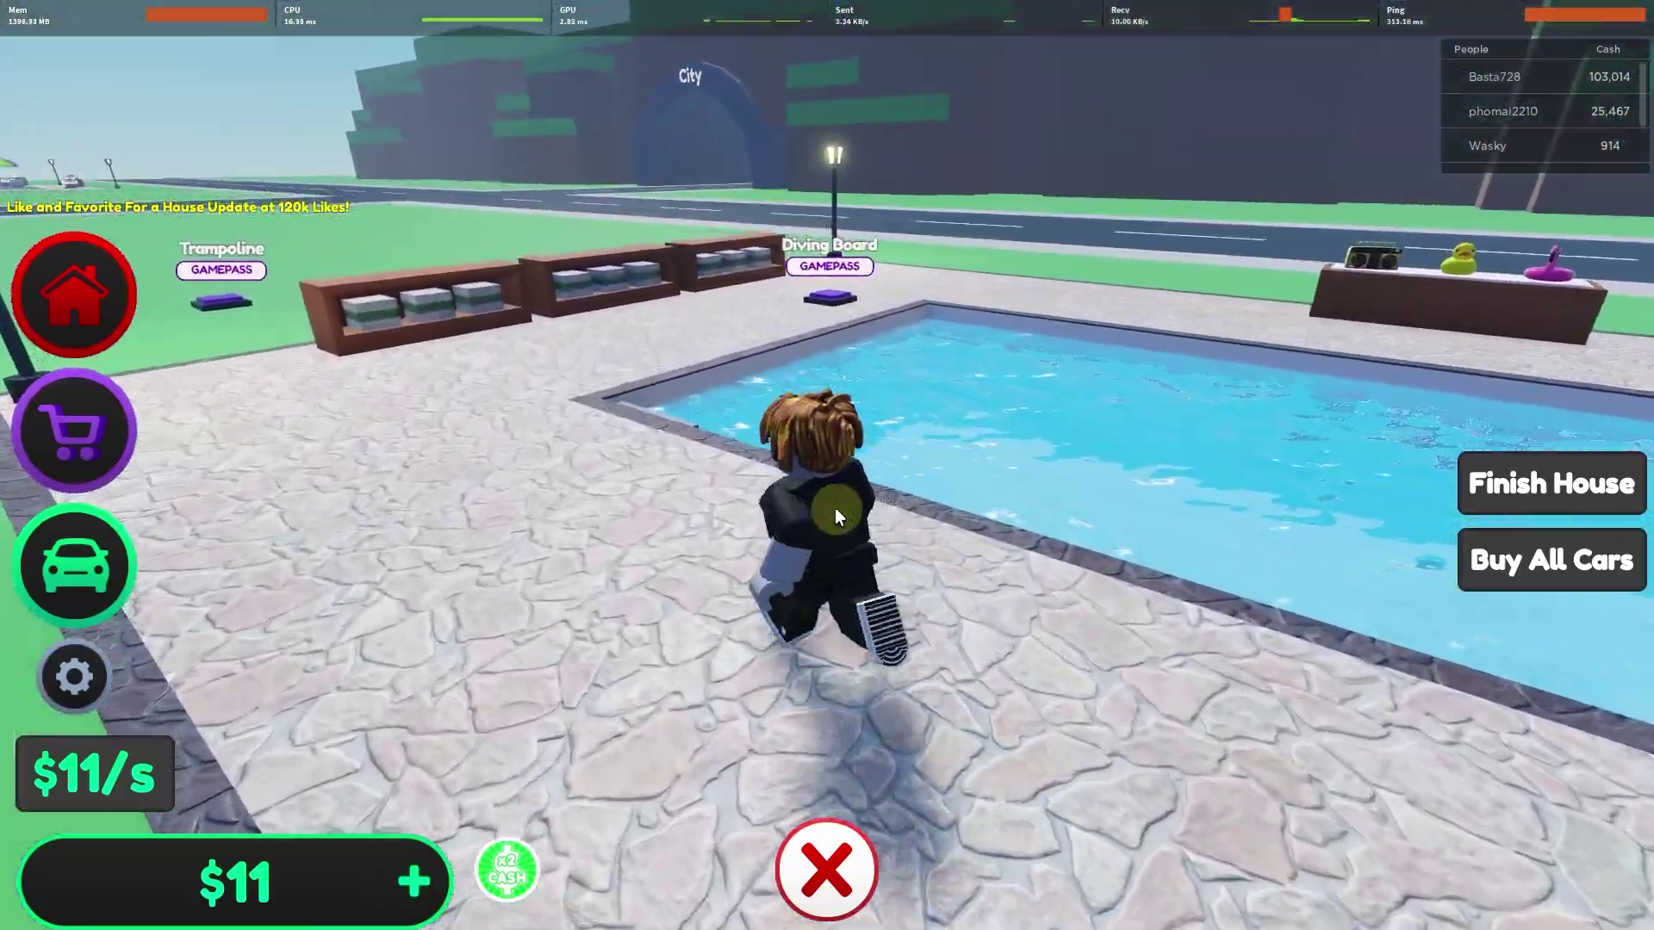